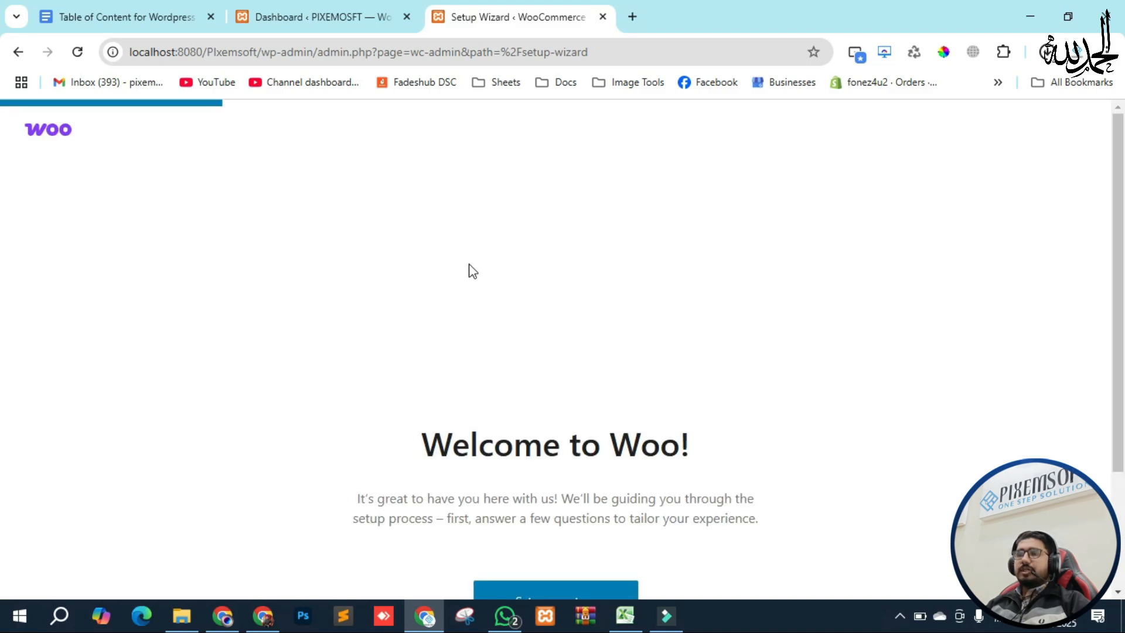
# Step: Start the guided WooCommerce store setup, leaving the data-sharing agreement enabled
pyautogui.scroll(-3, 433, 381)
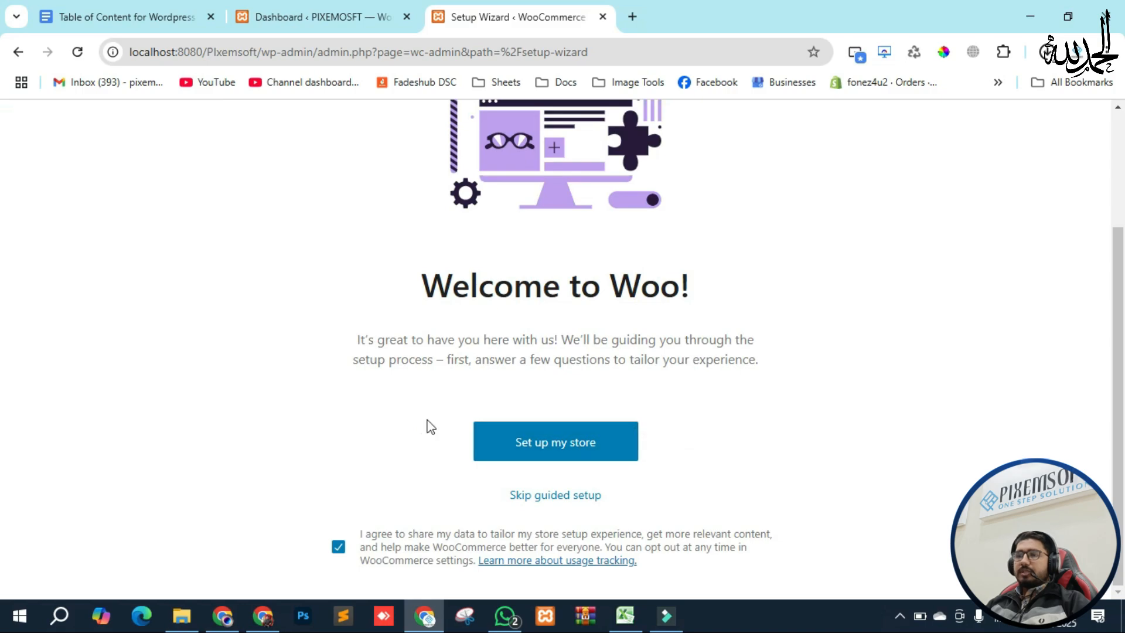
pyautogui.scroll(3, 427, 428)
pyautogui.scroll(-3, 478, 320)
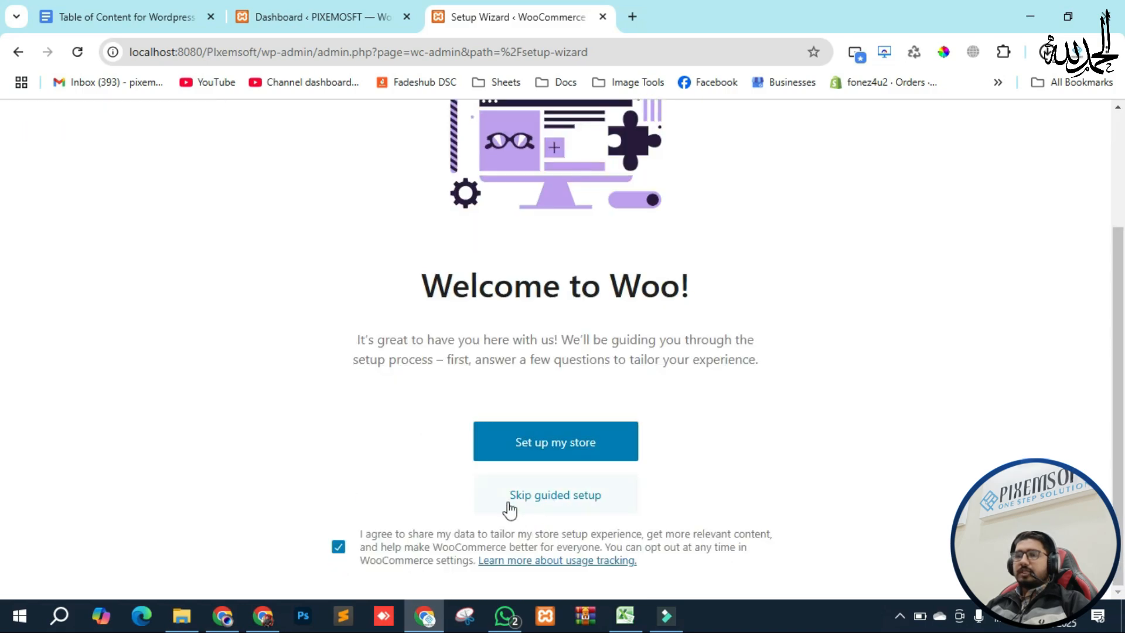
pyautogui.scroll(2, 381, 452)
pyautogui.click(529, 533)
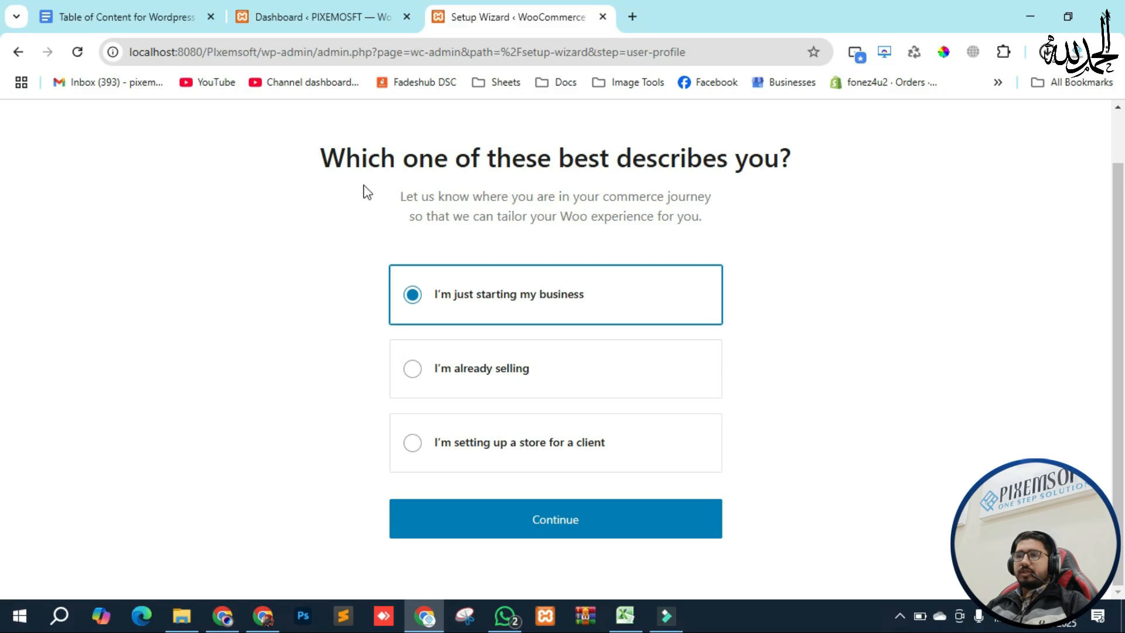
# Step: Keep "I'm just starting my business" as the business description and continue to the store details
pyautogui.scroll(2, 369, 293)
pyautogui.scroll(-2, 315, 319)
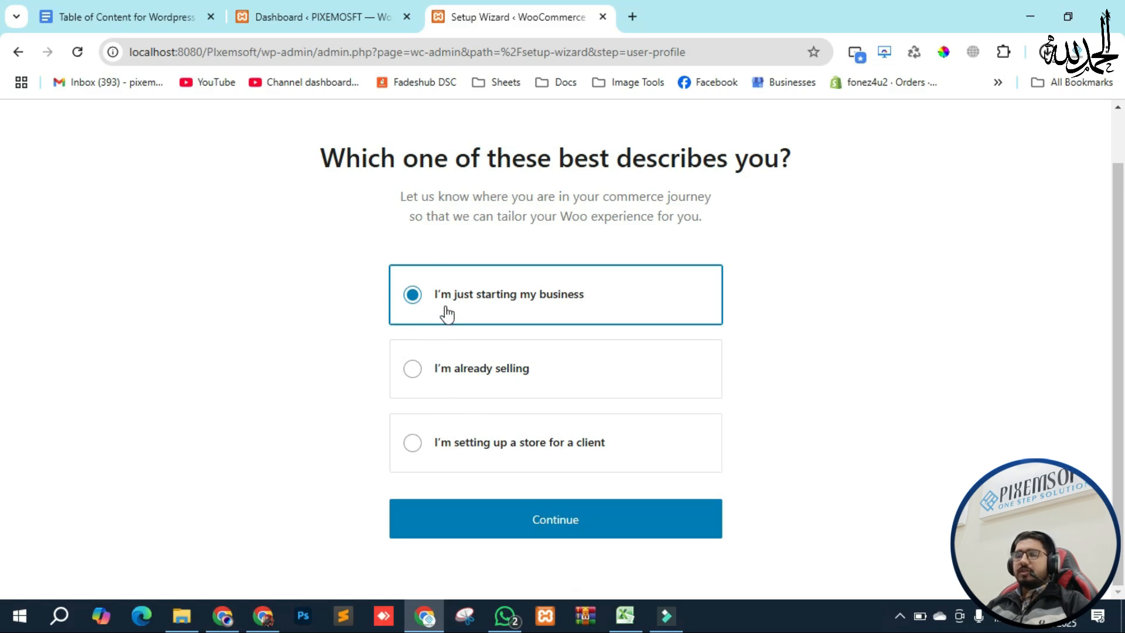
pyautogui.click(542, 535)
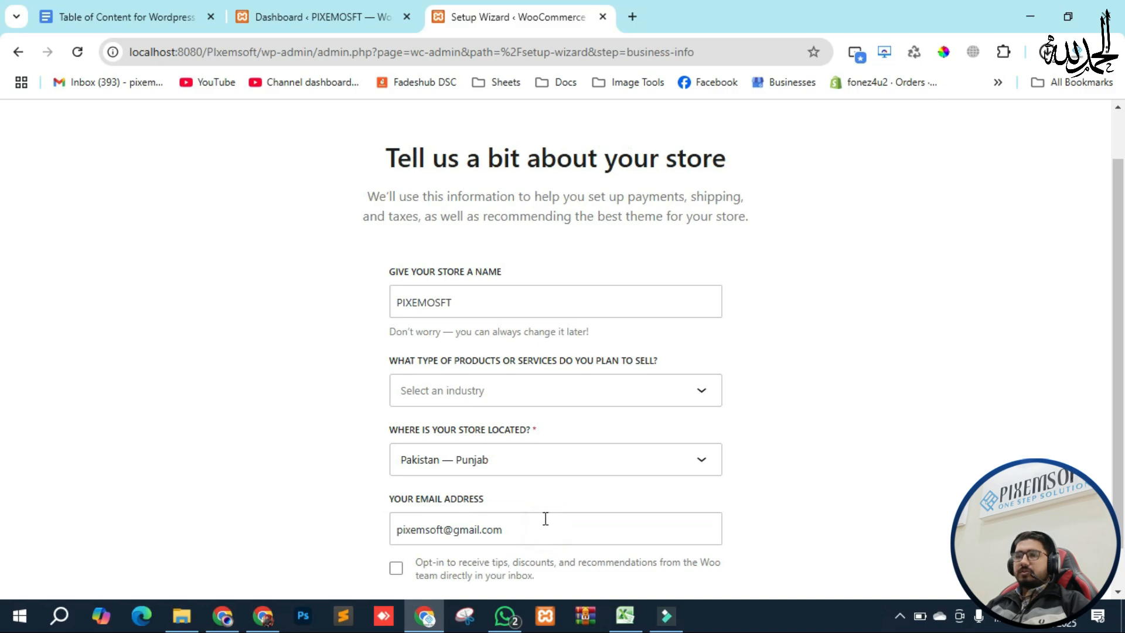
# Step: Set the type of products to sell to "Electronics and computers" and submit the store details
pyautogui.scroll(-1, 359, 371)
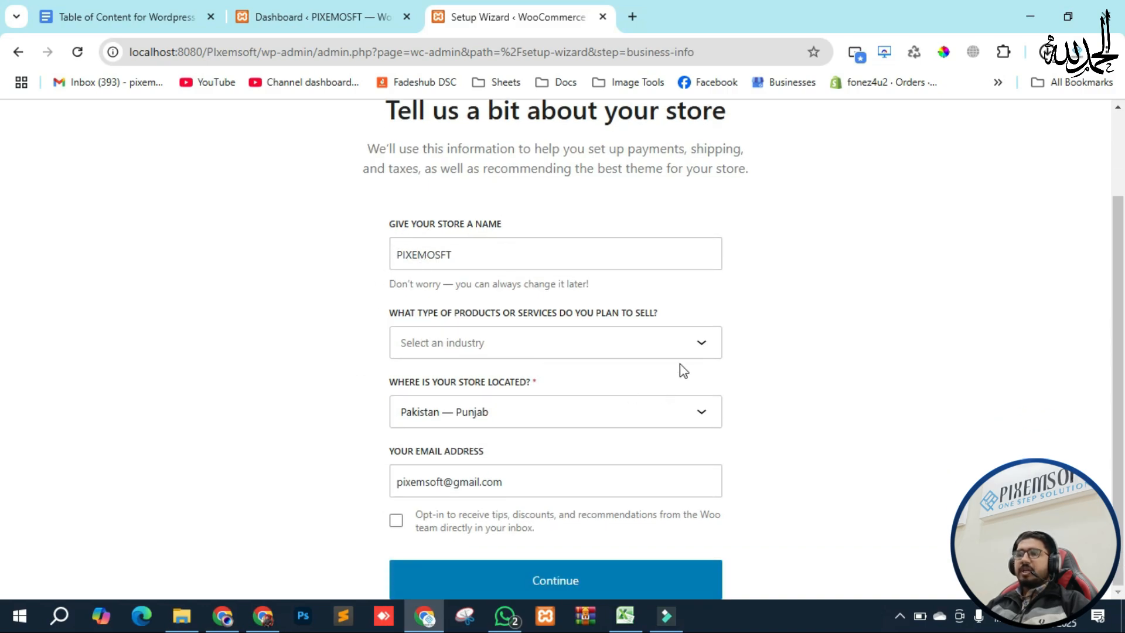
pyautogui.click(704, 343)
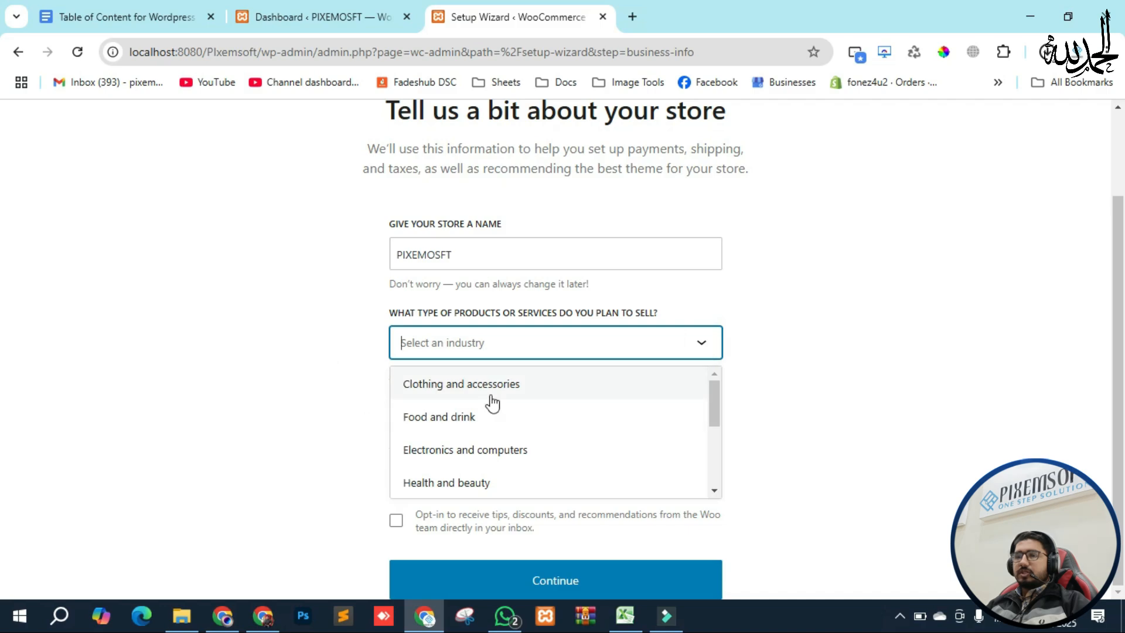
pyautogui.scroll(-2, 468, 436)
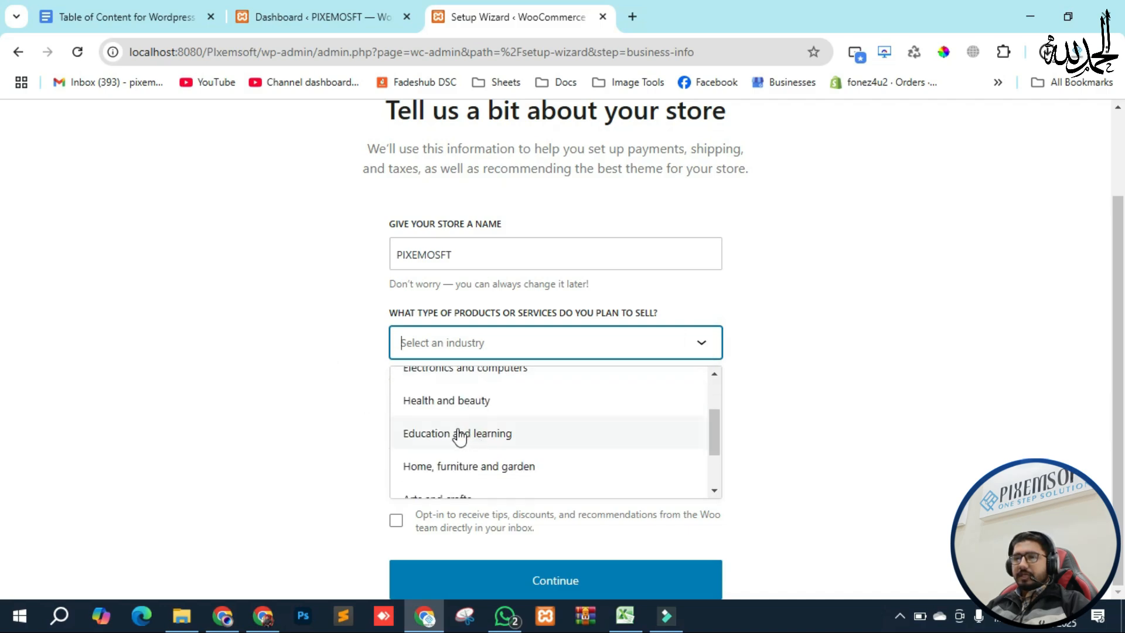
pyautogui.scroll(-2, 461, 439)
pyautogui.scroll(4, 461, 446)
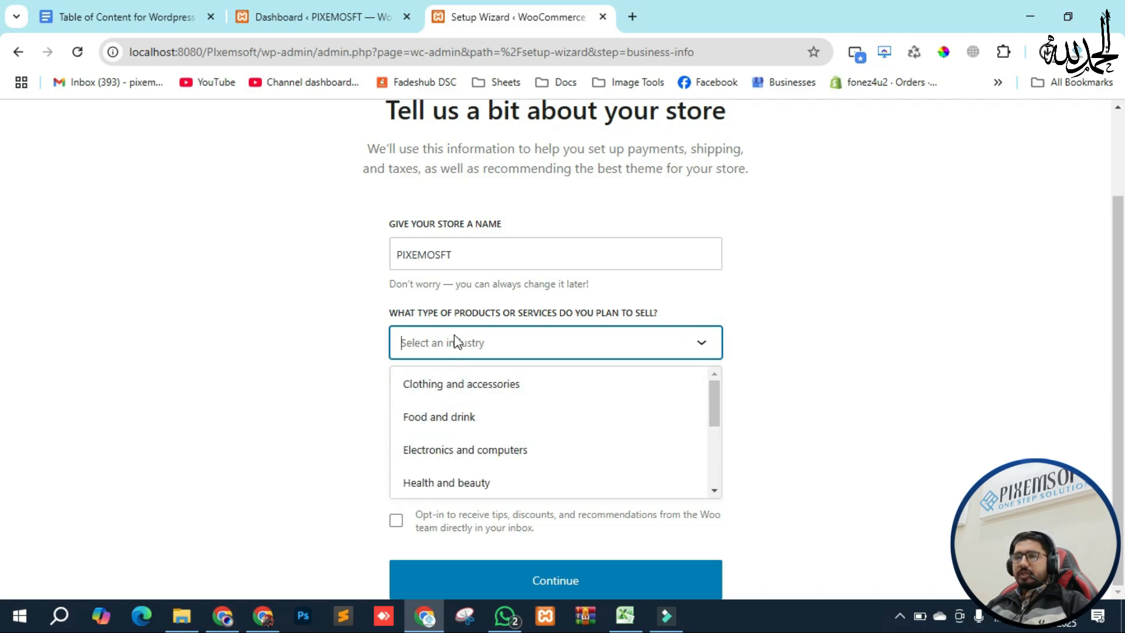
pyautogui.click(444, 351)
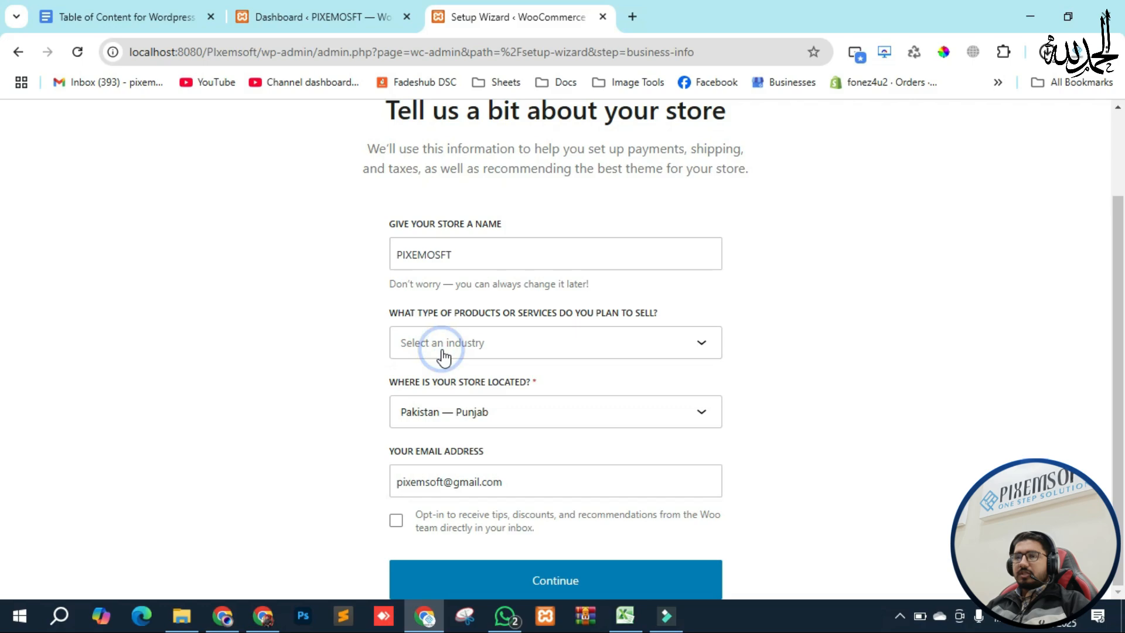
pyautogui.click(476, 348)
pyautogui.scroll(-4, 483, 428)
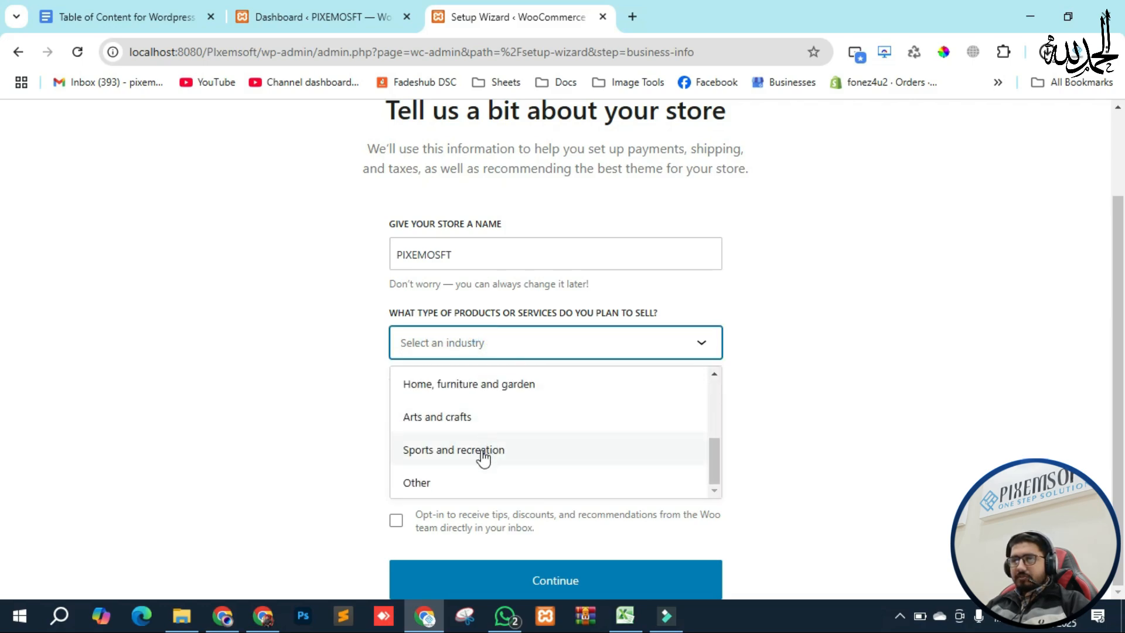
pyautogui.scroll(1, 442, 433)
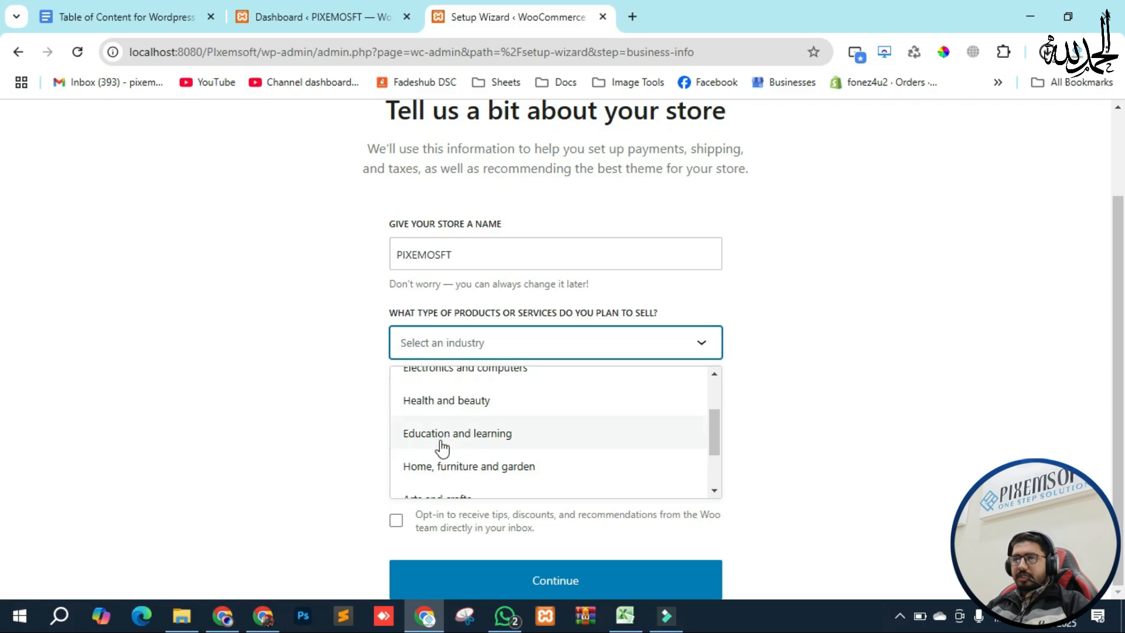
pyautogui.scroll(1, 441, 422)
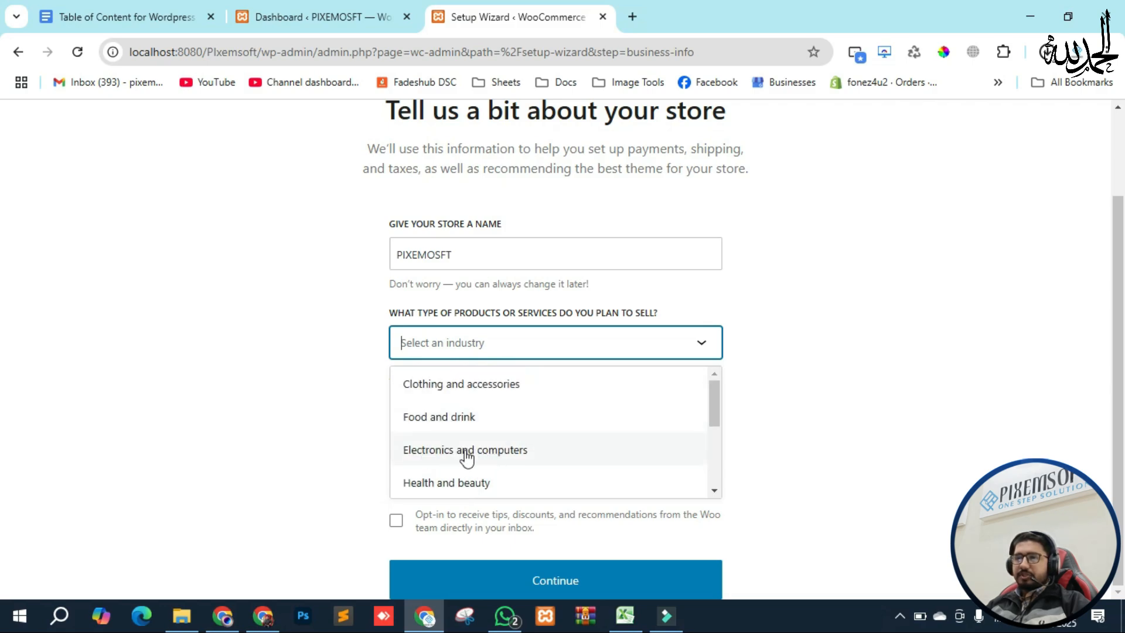
pyautogui.click(463, 452)
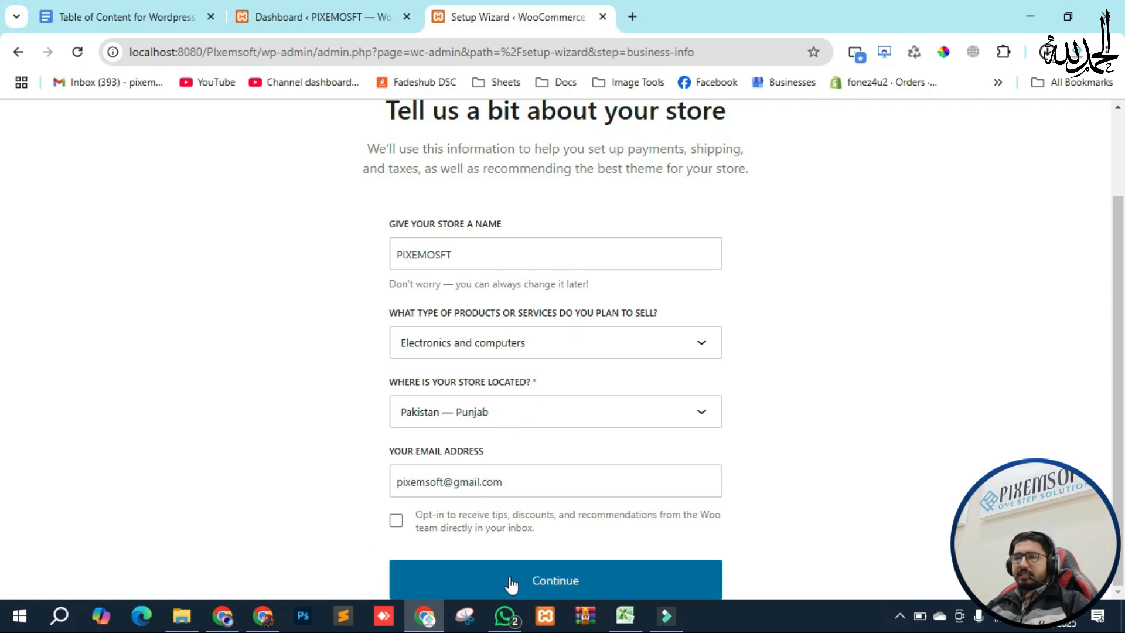
pyautogui.click(557, 581)
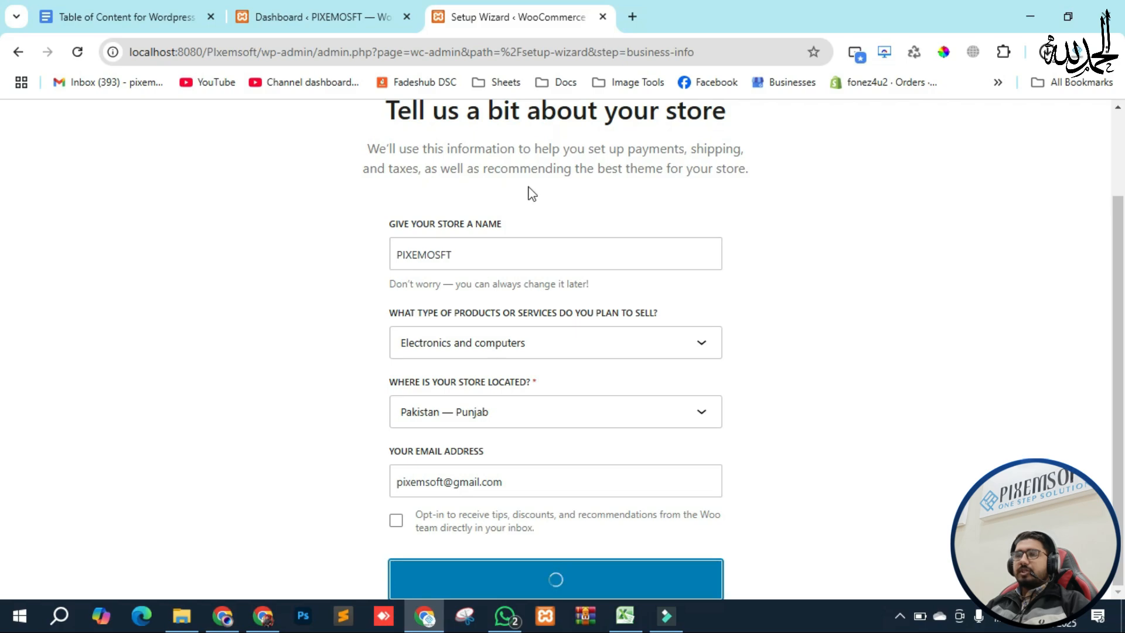
pyautogui.scroll(1, 326, 332)
pyautogui.scroll(1, 326, 337)
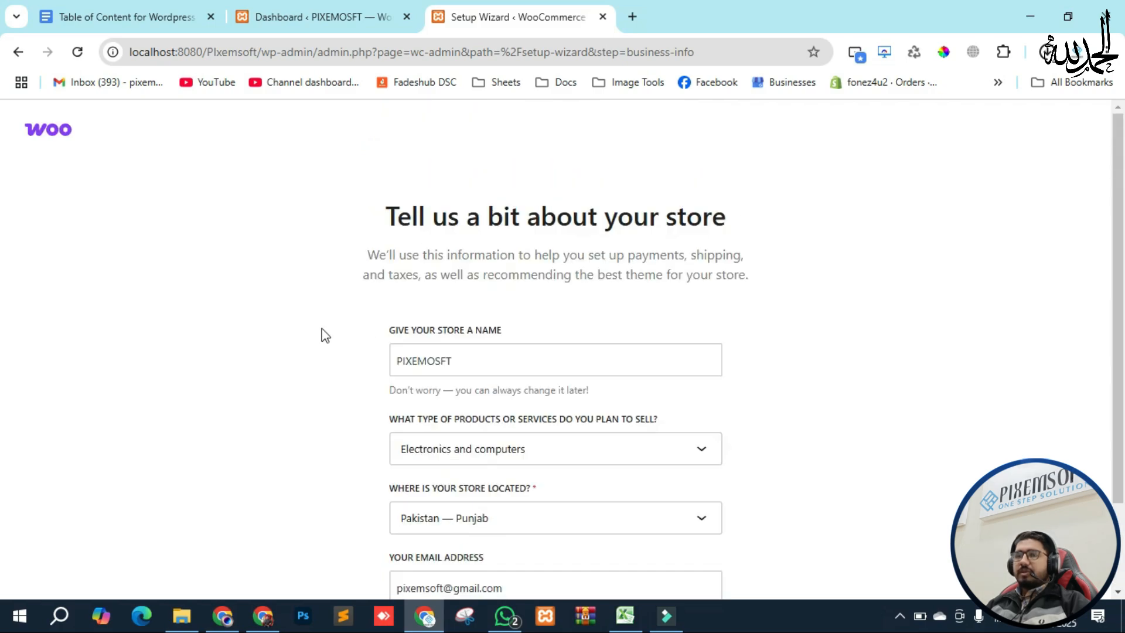
# Step: Deselect the Google for WooCommerce, Pinterest, Jetpack AI Assistant and MailPoet features and continue the setup
pyautogui.scroll(-2, 337, 328)
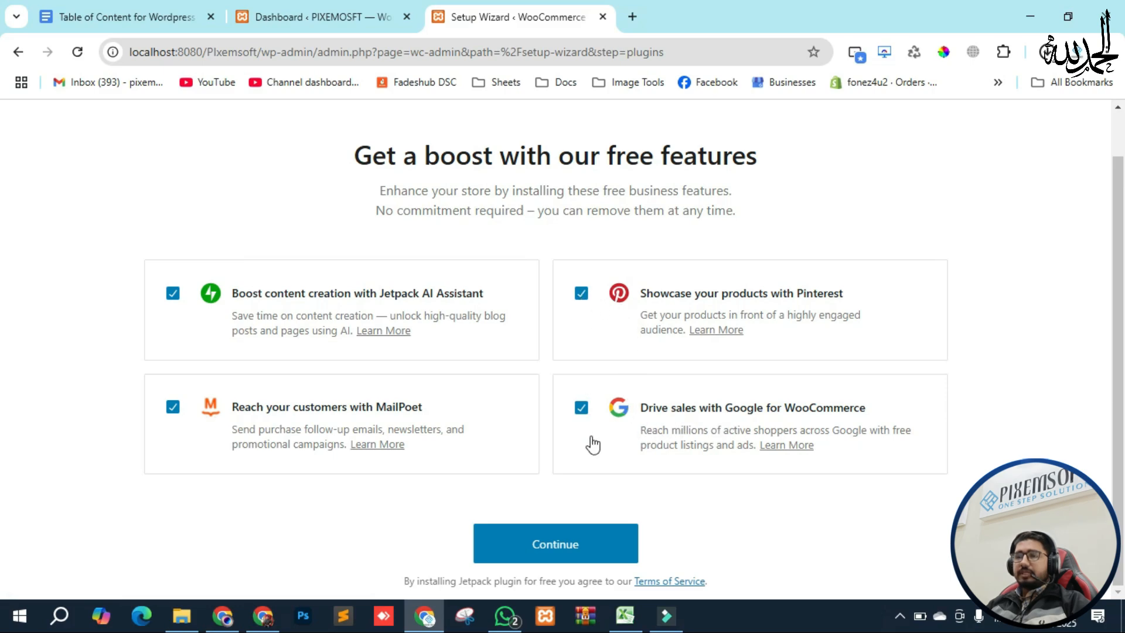
pyautogui.click(582, 408)
pyautogui.click(581, 293)
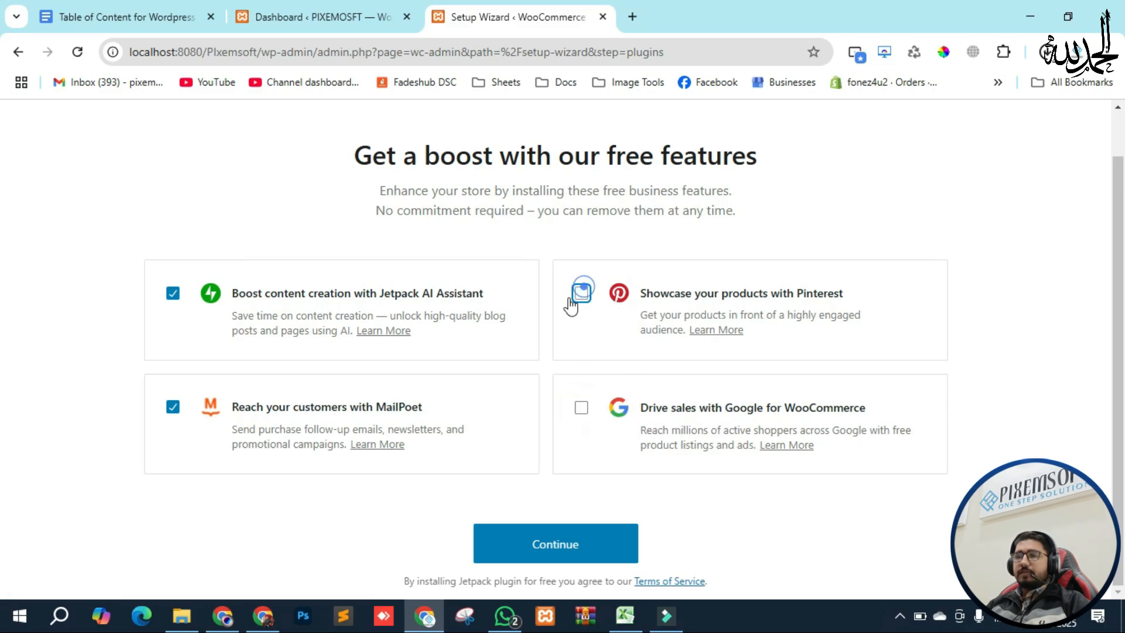
pyautogui.click(173, 293)
pyautogui.click(172, 409)
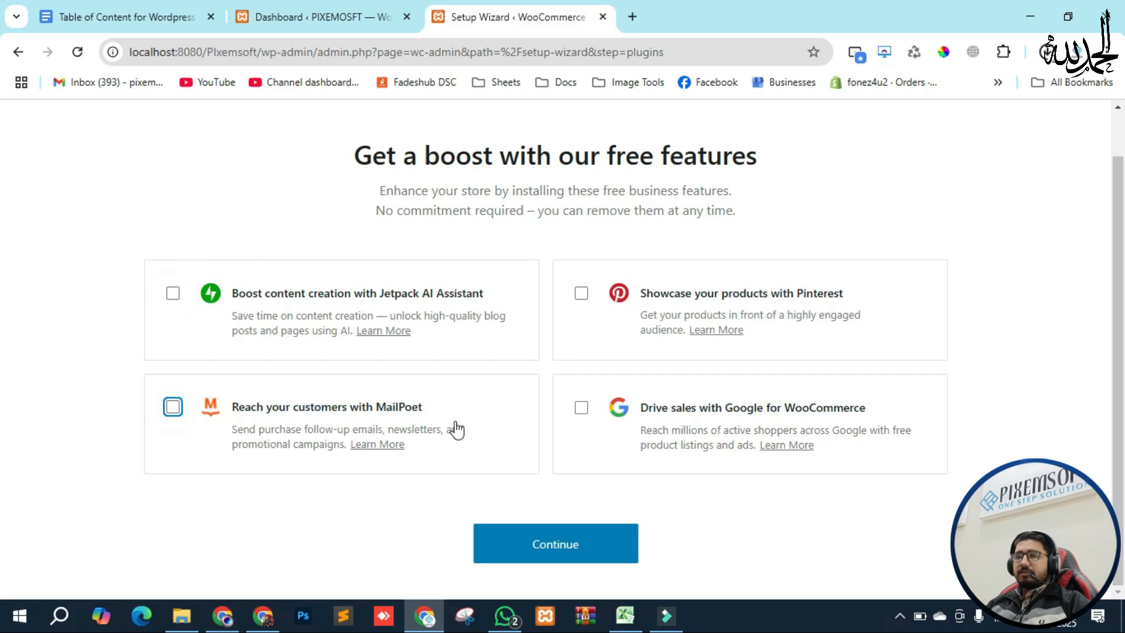
pyautogui.click(553, 546)
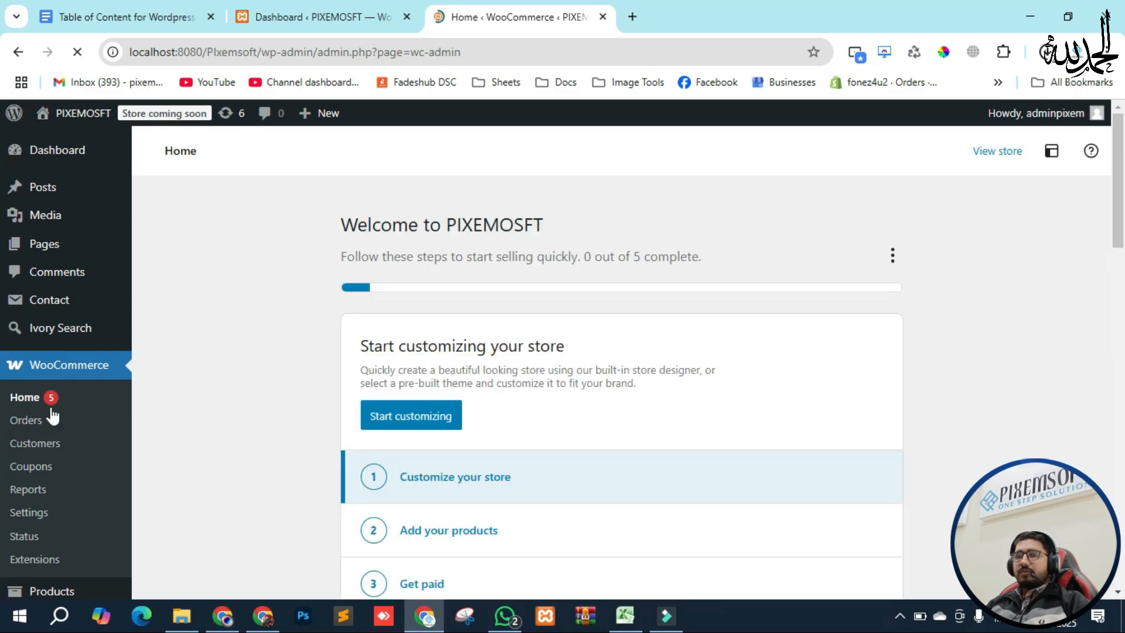
# Step: Examine the WooCommerce home page's store setup tasks, its suggested next tasks and the WooCommerce submenu entries
pyautogui.scroll(-1, 267, 345)
pyautogui.scroll(-8, 310, 386)
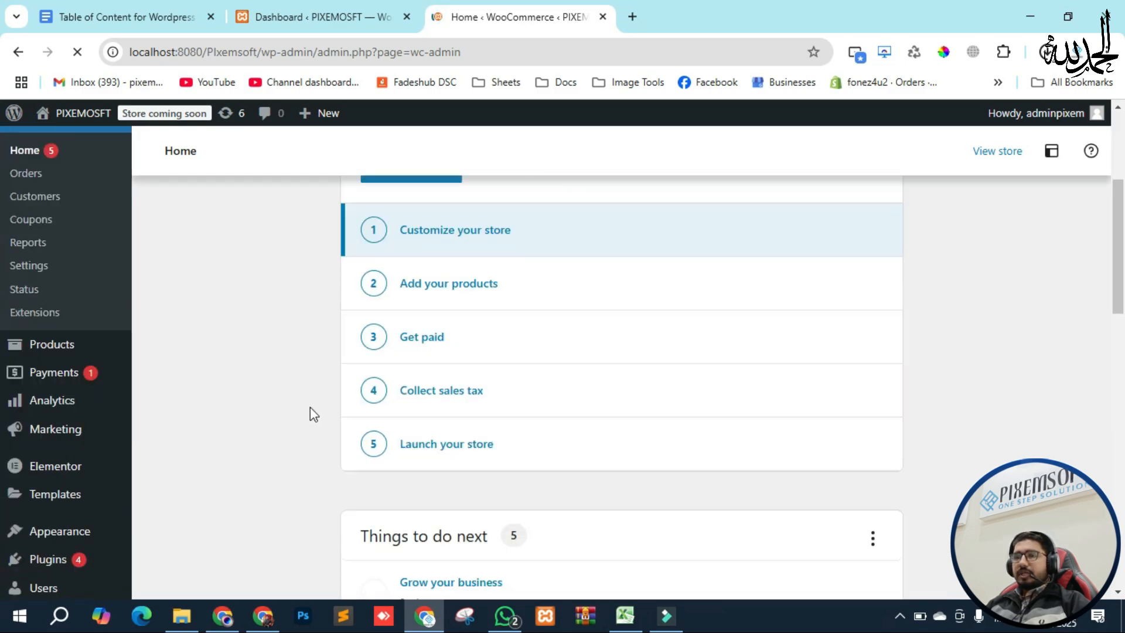
pyautogui.scroll(10, 322, 434)
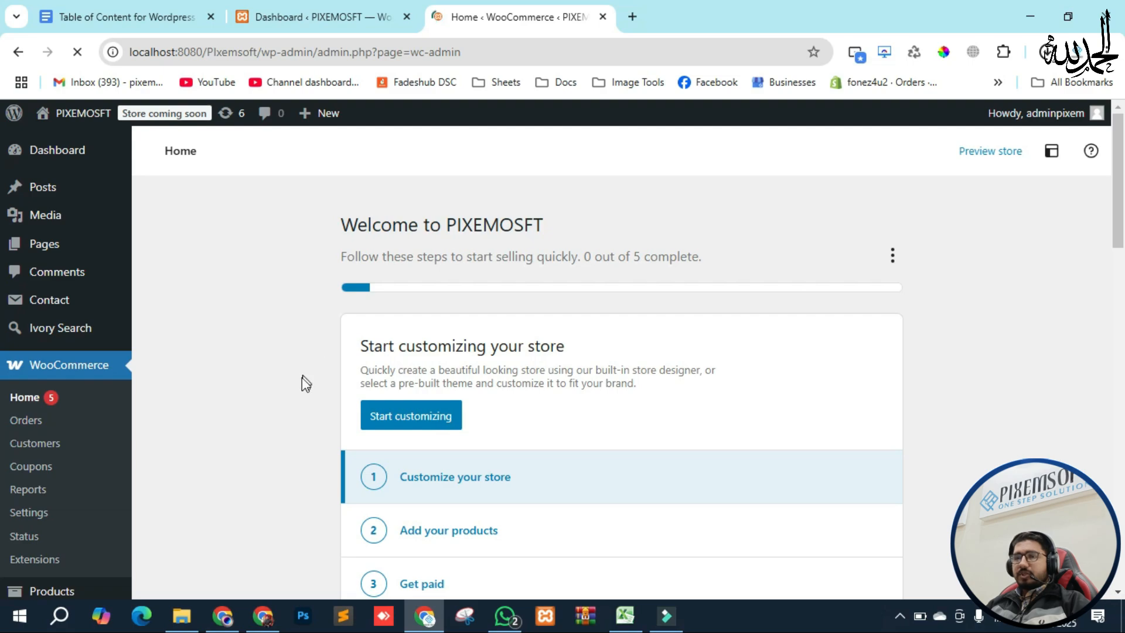
pyautogui.scroll(-1, 331, 392)
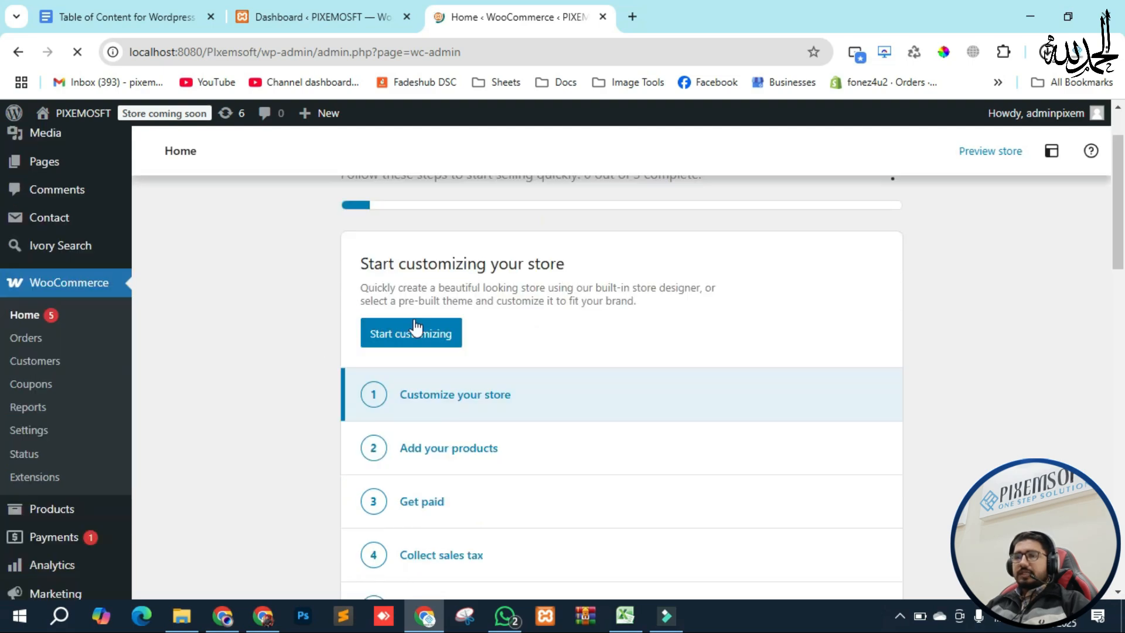
pyautogui.scroll(-1, 338, 375)
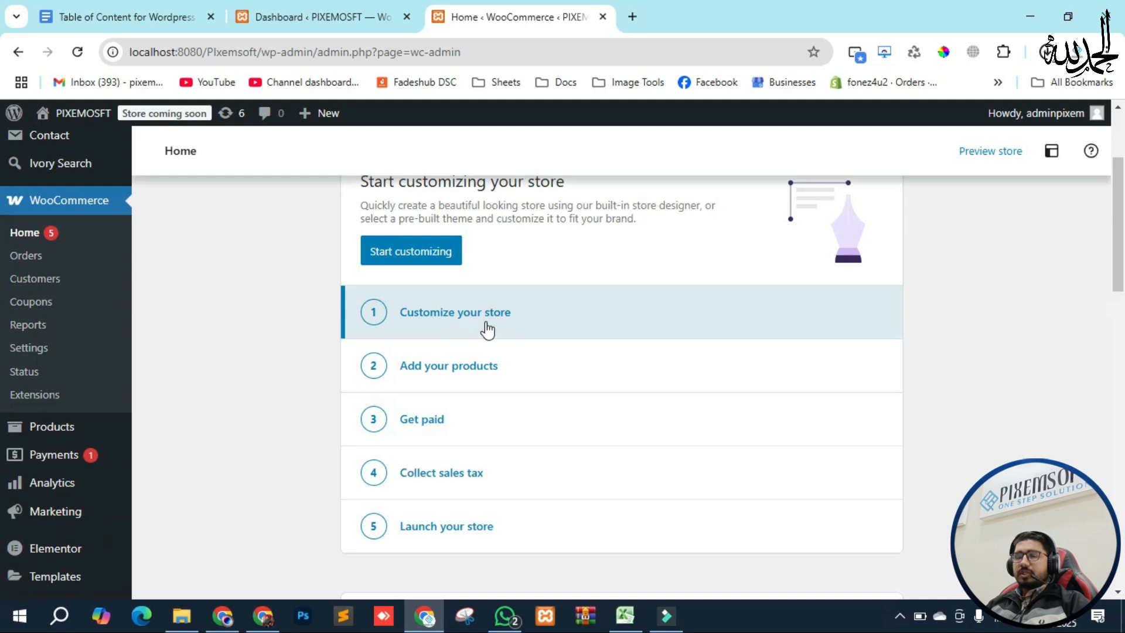
pyautogui.scroll(1, 472, 336)
pyautogui.scroll(-1, 440, 364)
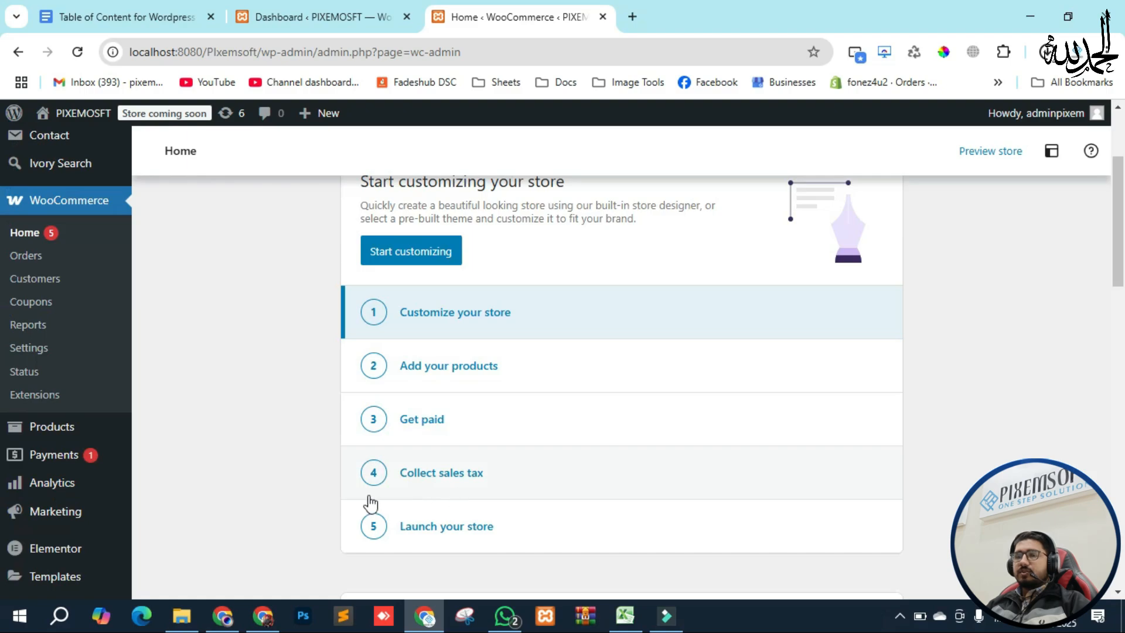
pyautogui.scroll(-2, 389, 394)
pyautogui.scroll(-3, 332, 460)
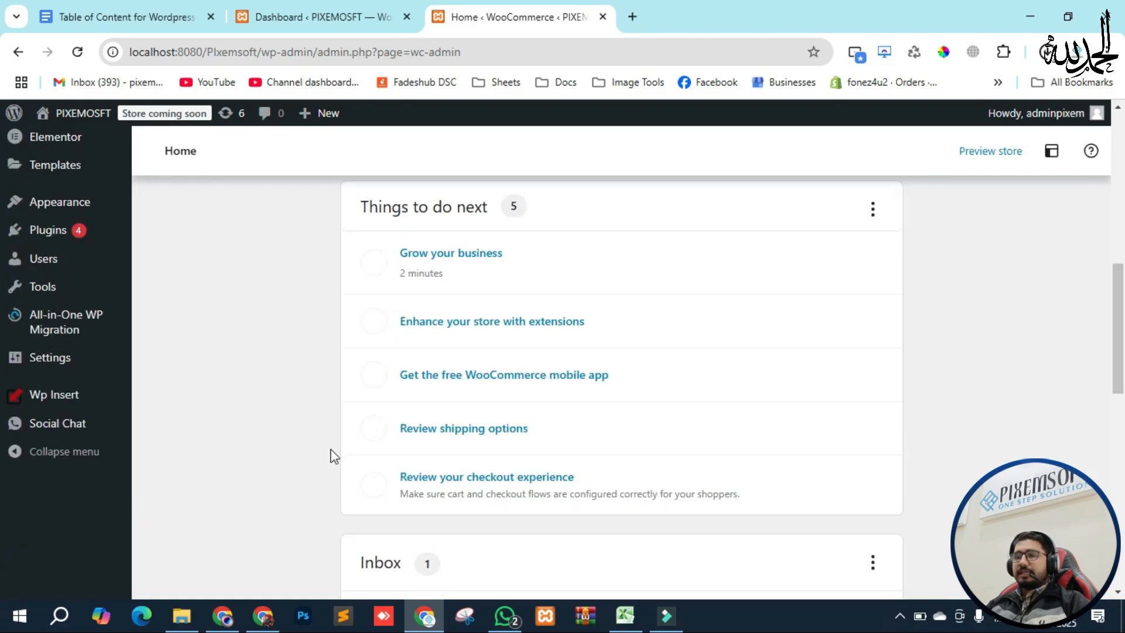
pyautogui.scroll(3, 328, 469)
pyautogui.scroll(3, 327, 486)
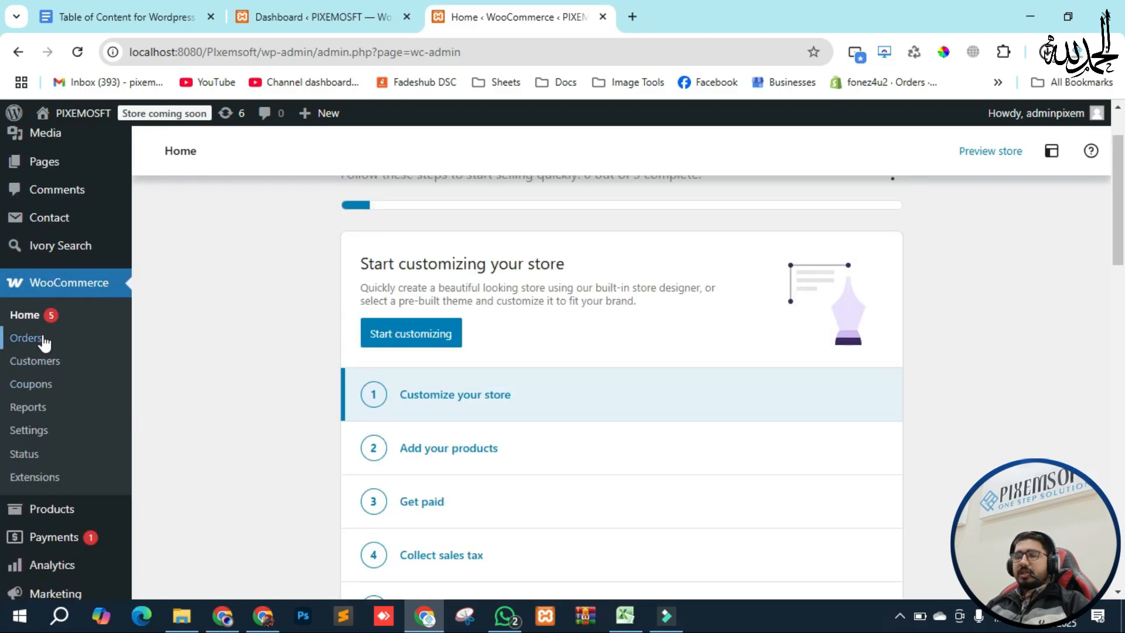
pyautogui.scroll(2, 262, 510)
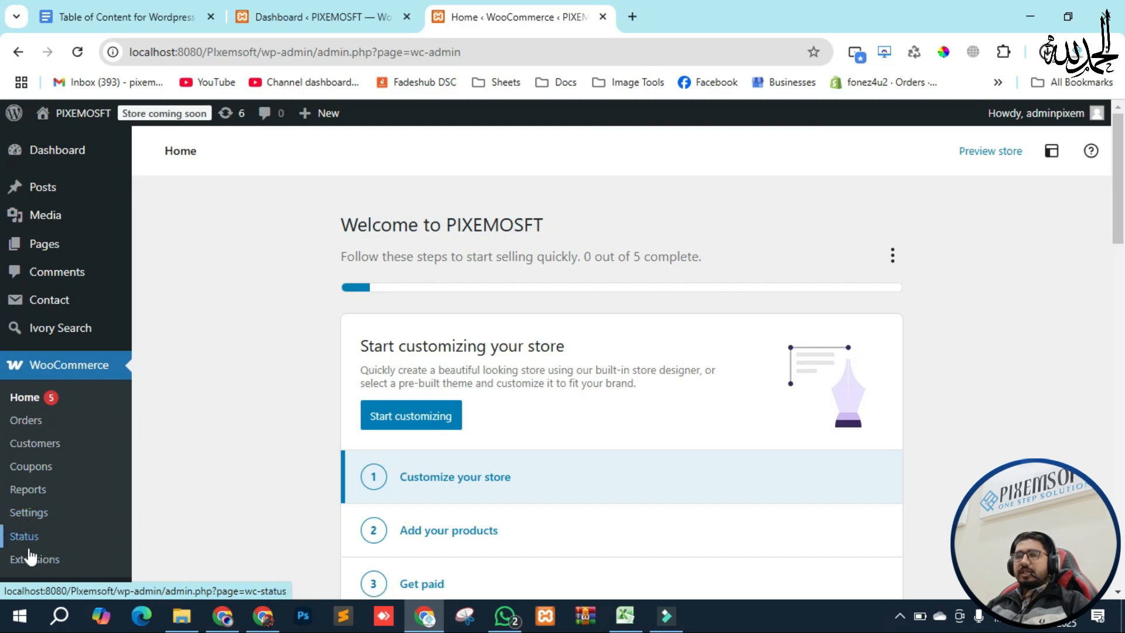
# Step: Open the site's Pages list in a separate browser tab and look for the pages WooCommerce added
pyautogui.middleClick(36, 248)
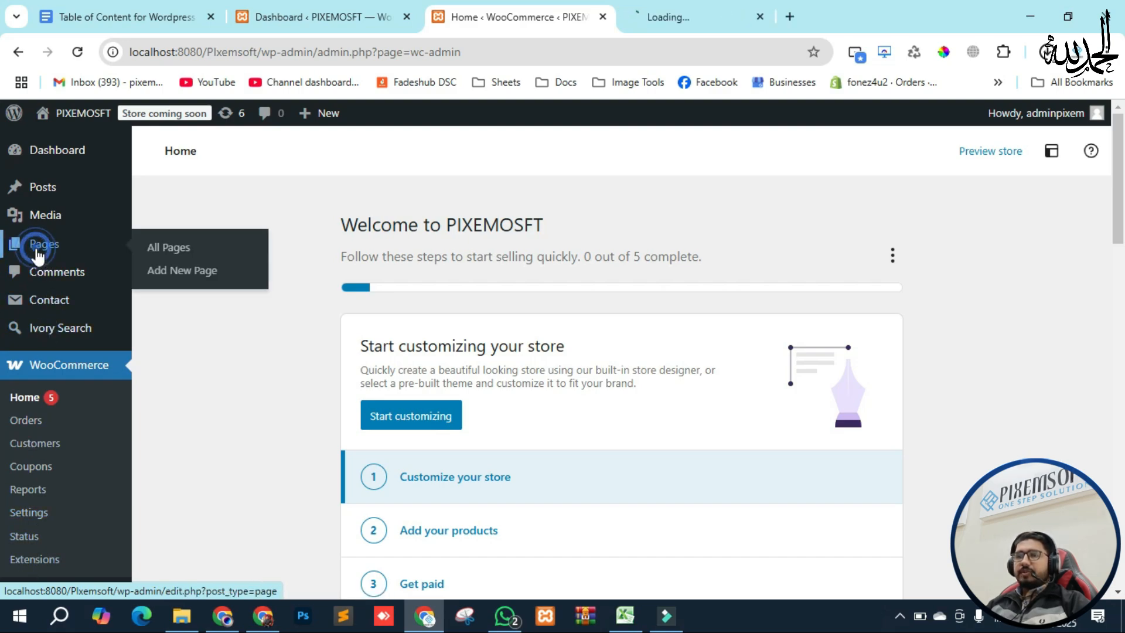
pyautogui.click(706, 7)
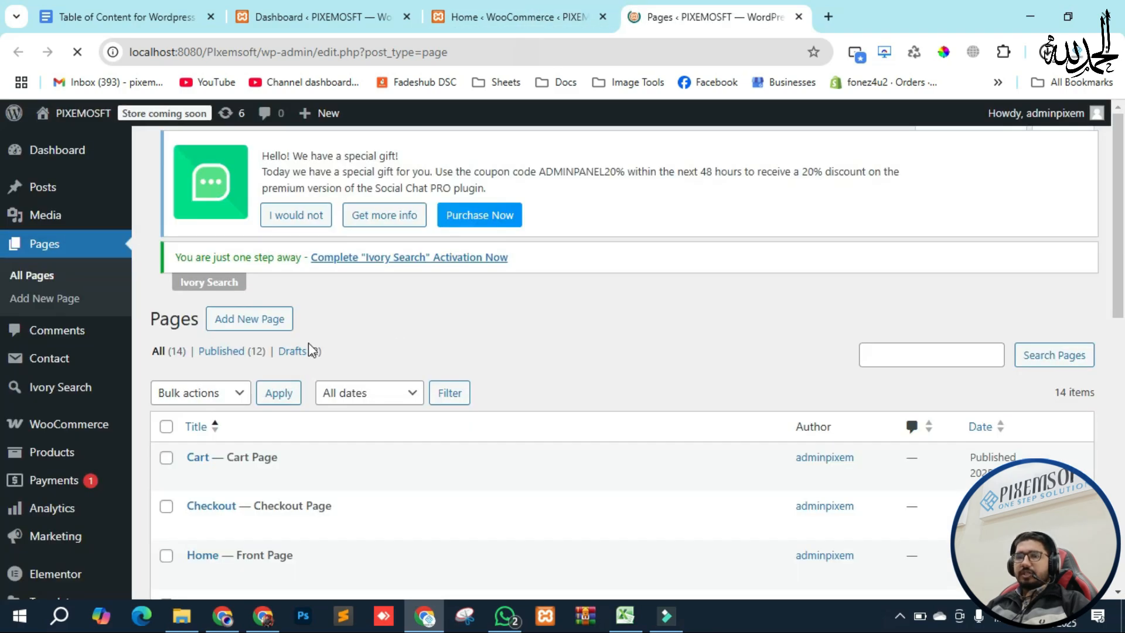
pyautogui.scroll(-3, 308, 343)
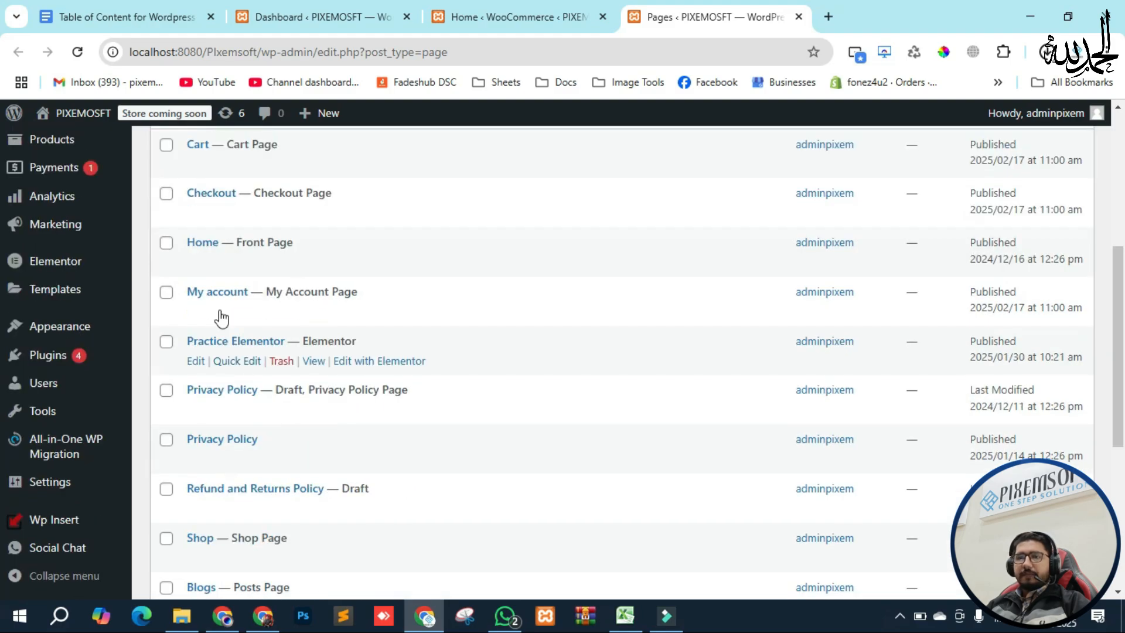
pyautogui.moveTo(234, 307)
pyautogui.scroll(-5, 246, 306)
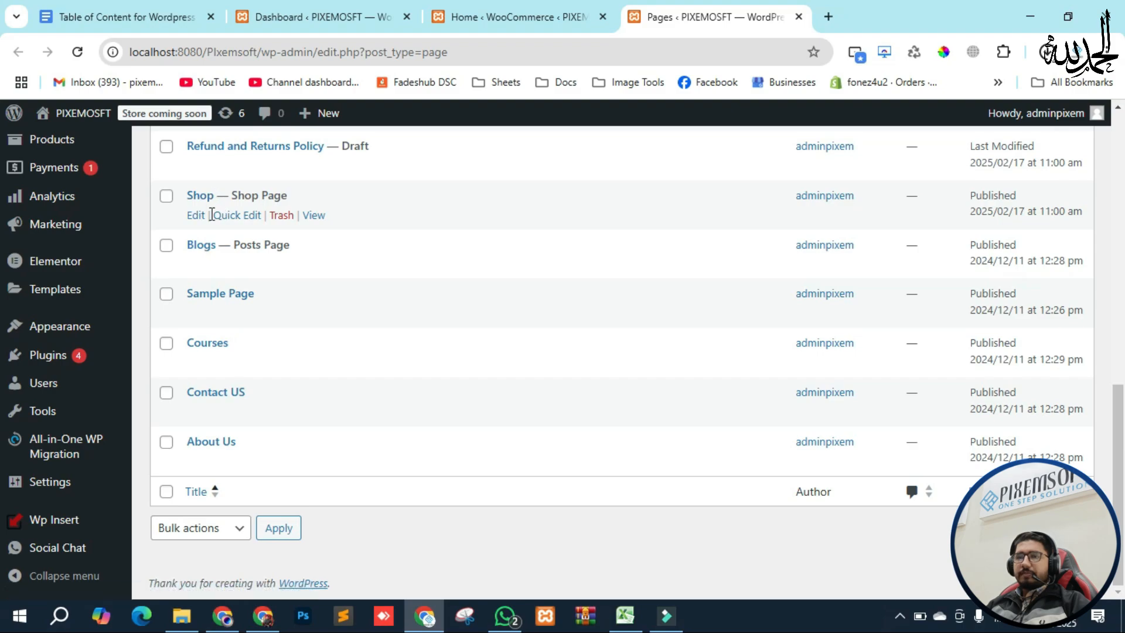
pyautogui.scroll(10, 222, 263)
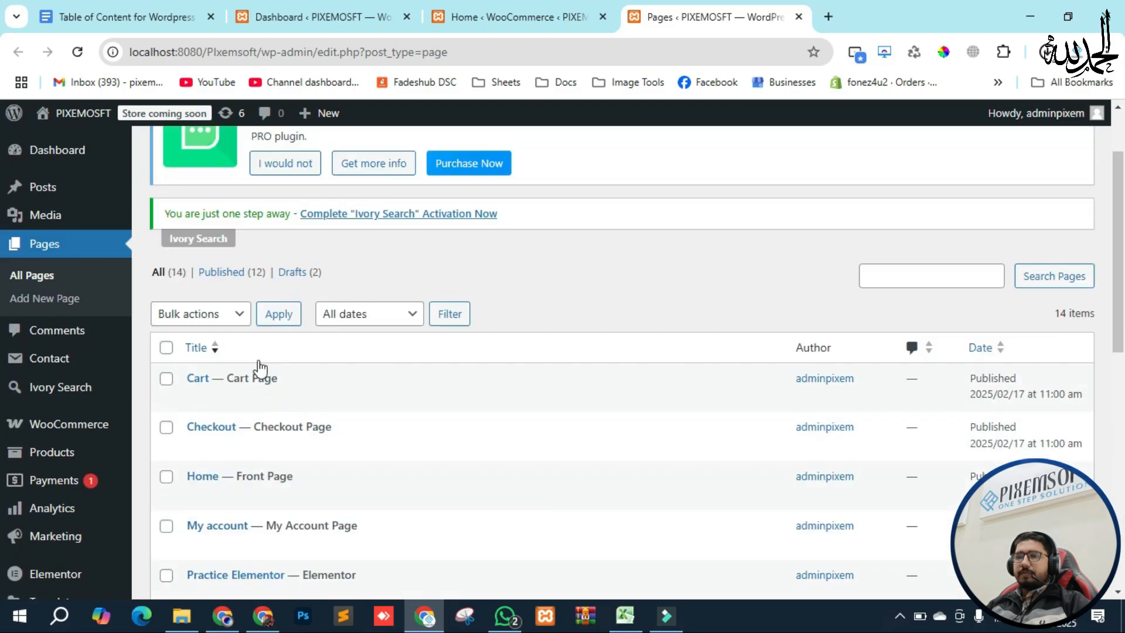
# Step: Return to the WooCommerce home page and open the WooCommerce Status page
pyautogui.click(514, 9)
pyautogui.scroll(-5, 115, 363)
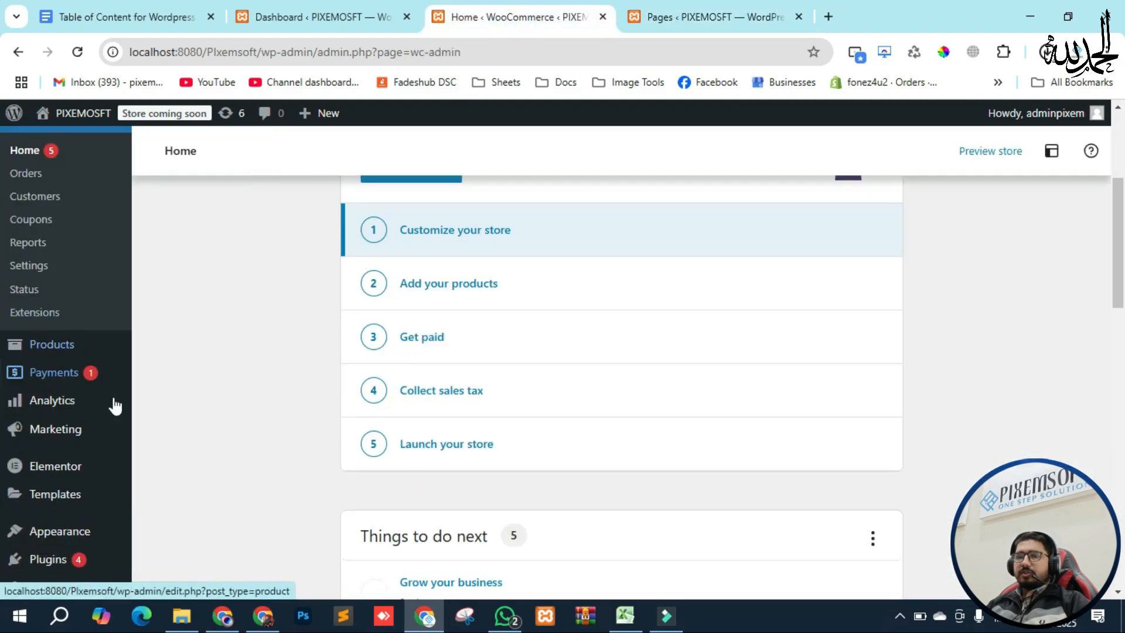
pyautogui.click(21, 290)
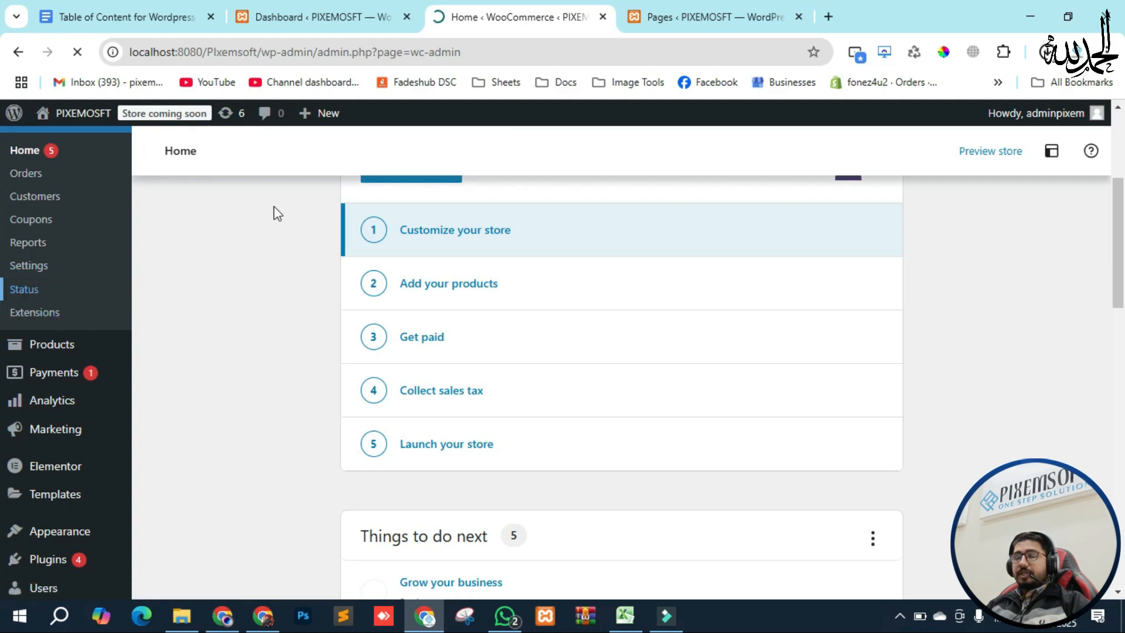
# Step: Switch back to the Pages list and review the shop-related pages while the status page loads
pyautogui.hotkey('ctrl', 'Tab')
pyautogui.scroll(-1, 223, 392)
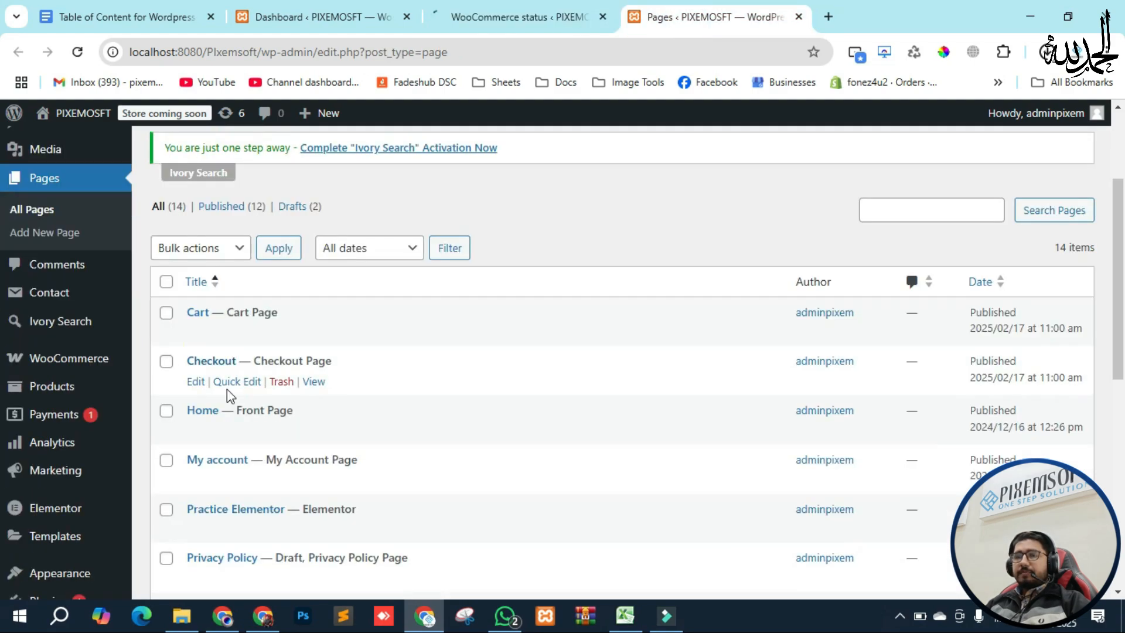
pyautogui.scroll(-5, 227, 390)
pyautogui.scroll(3, 261, 489)
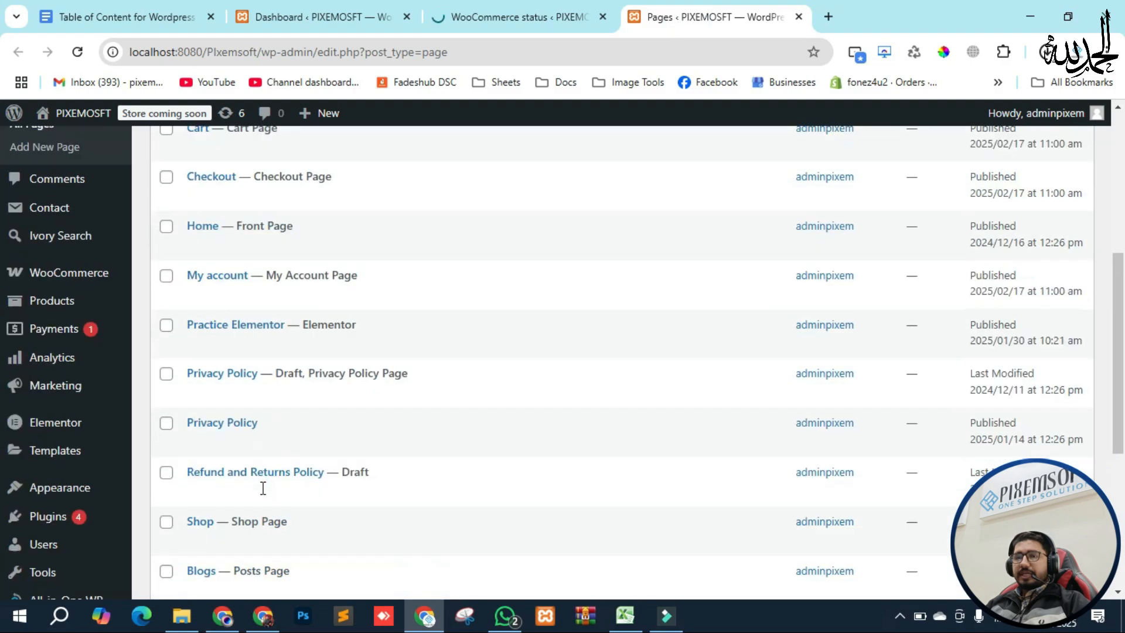
pyautogui.scroll(5, 263, 489)
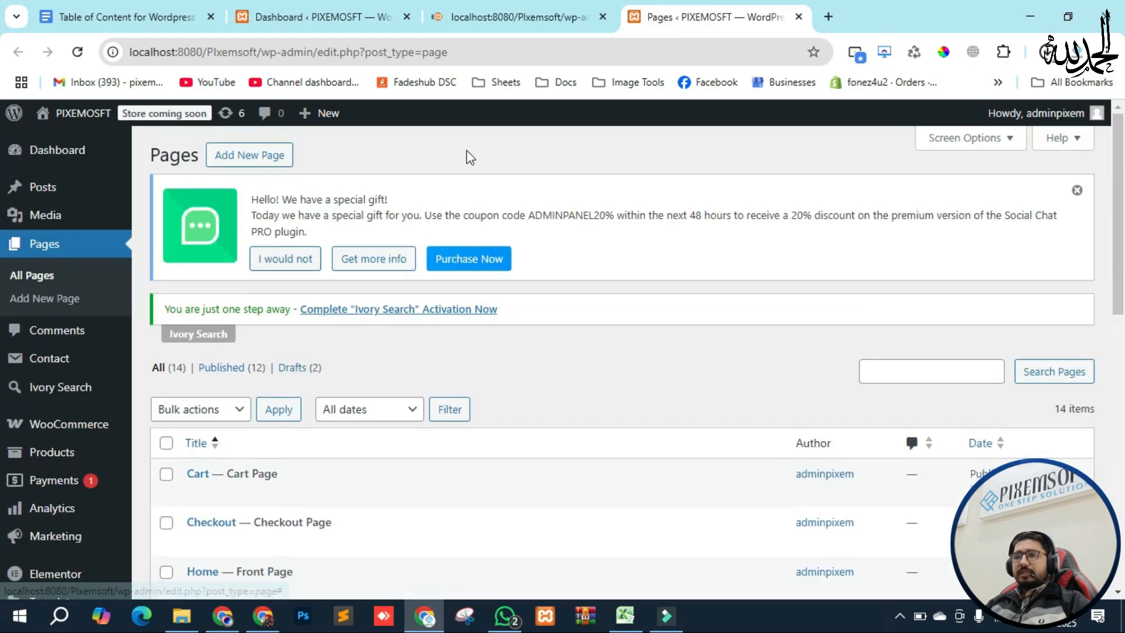